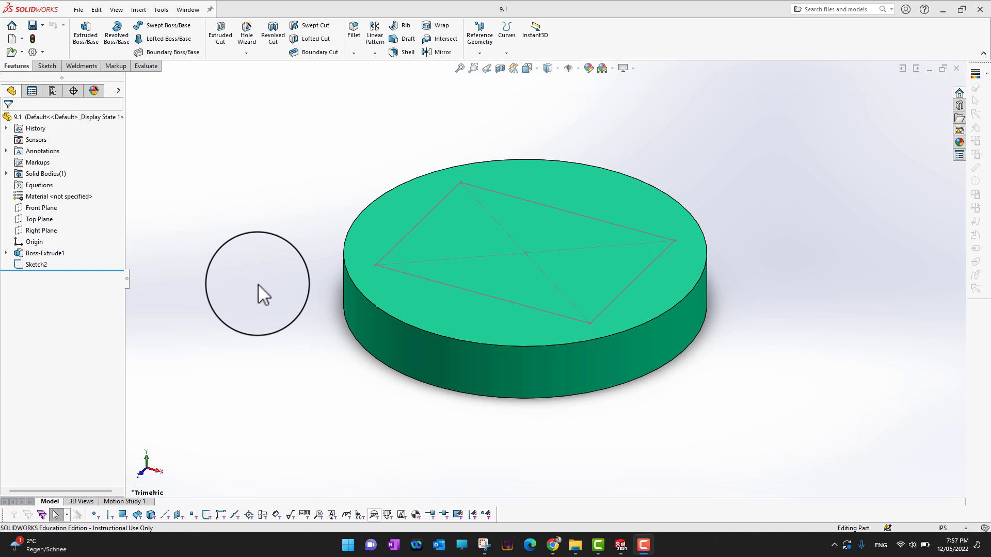
Select the cylindrical disk's flat top face, which holds the rectangle sketch.
{"action": "left_click", "coordinate": [385, 234]}
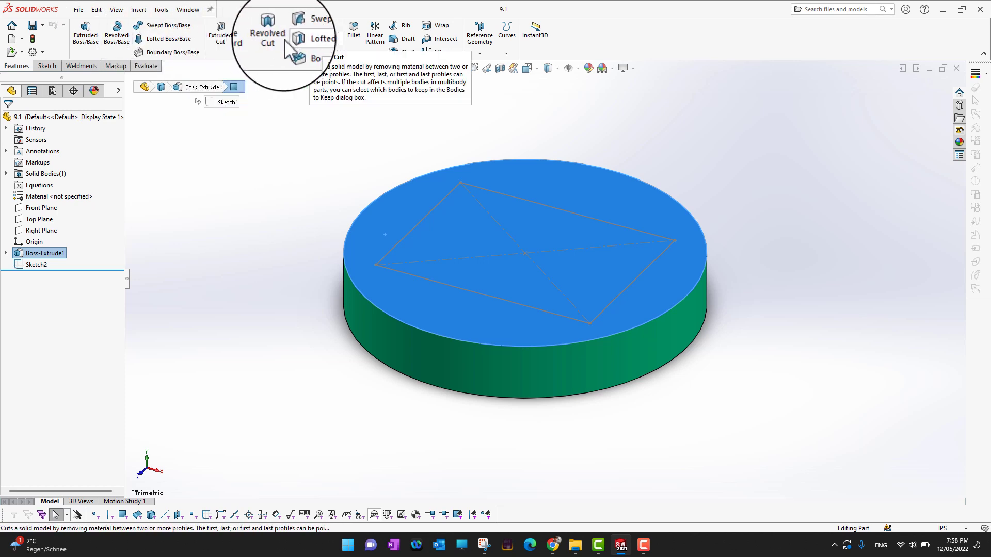
Start a Hole Wizard feature and set its hole standard to ANSI Metric.
{"action": "left_click", "coordinate": [248, 37]}
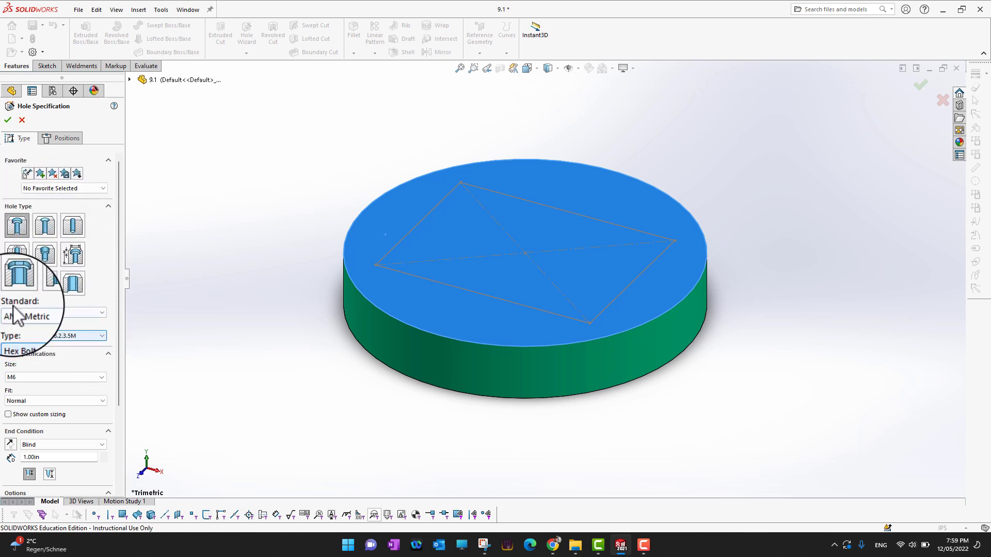
{"action": "left_click", "coordinate": [90, 313]}
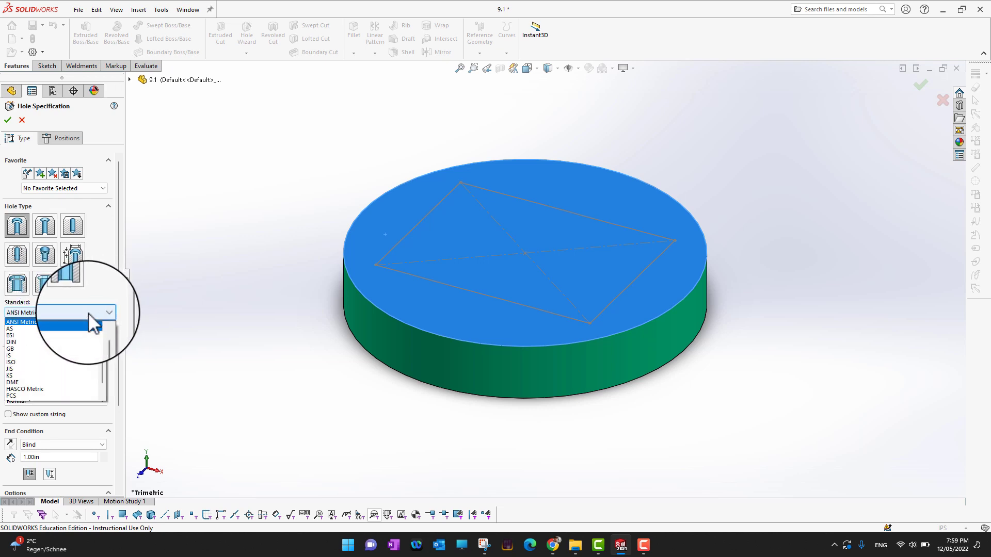
{"action": "scroll", "coordinate": [68, 331], "scroll_direction": "up", "scroll_amount": 1}
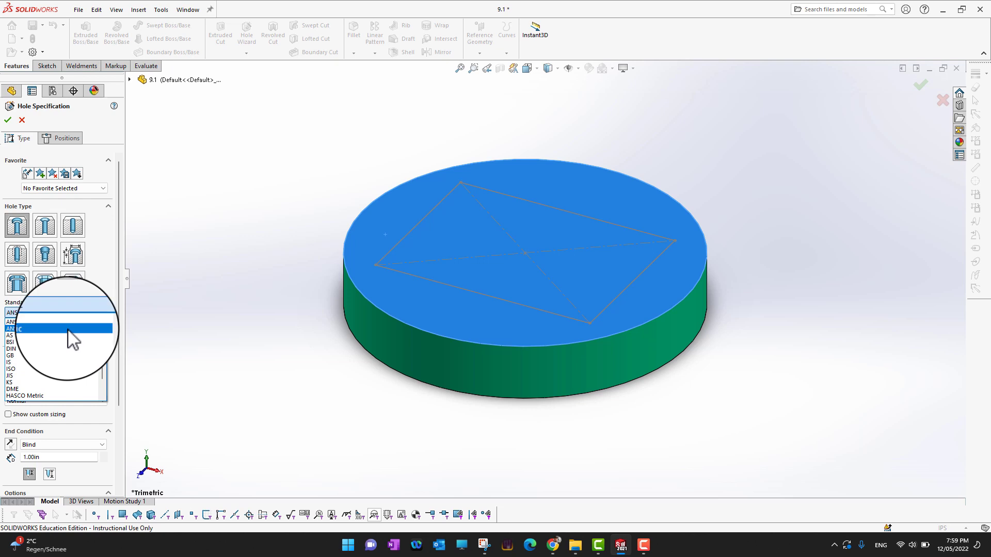
{"action": "scroll", "coordinate": [66, 341], "scroll_direction": "down", "scroll_amount": 3}
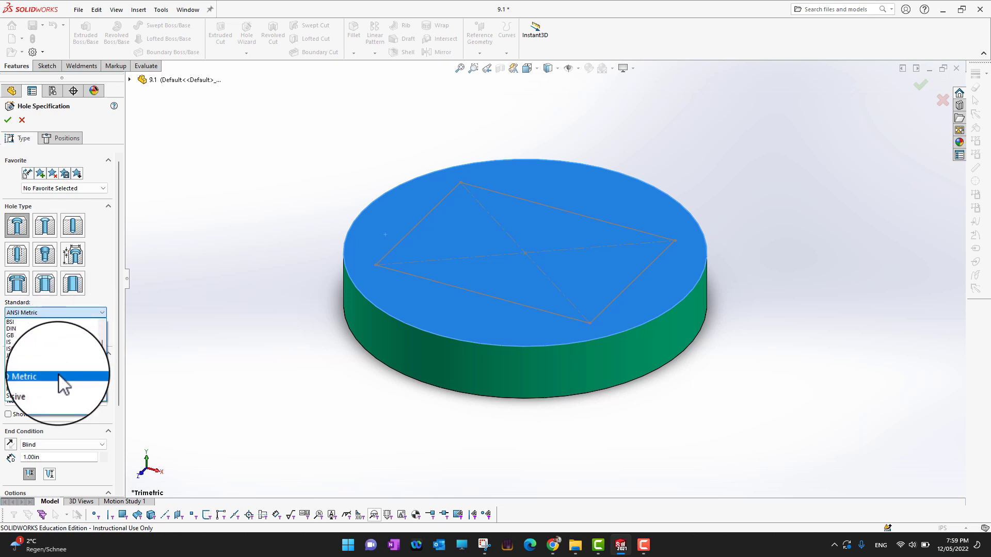
{"action": "scroll", "coordinate": [55, 341], "scroll_direction": "up", "scroll_amount": 3}
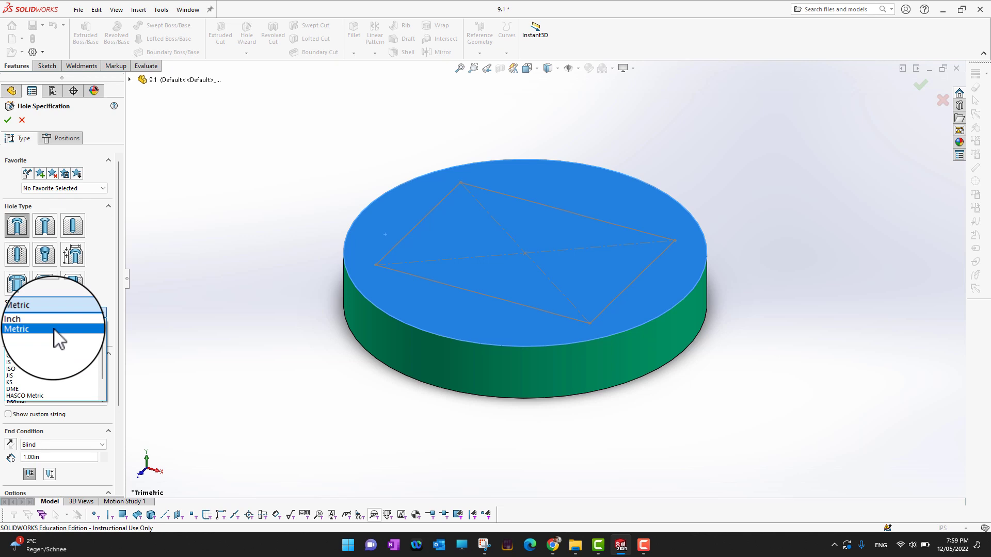
{"action": "left_click", "coordinate": [54, 332]}
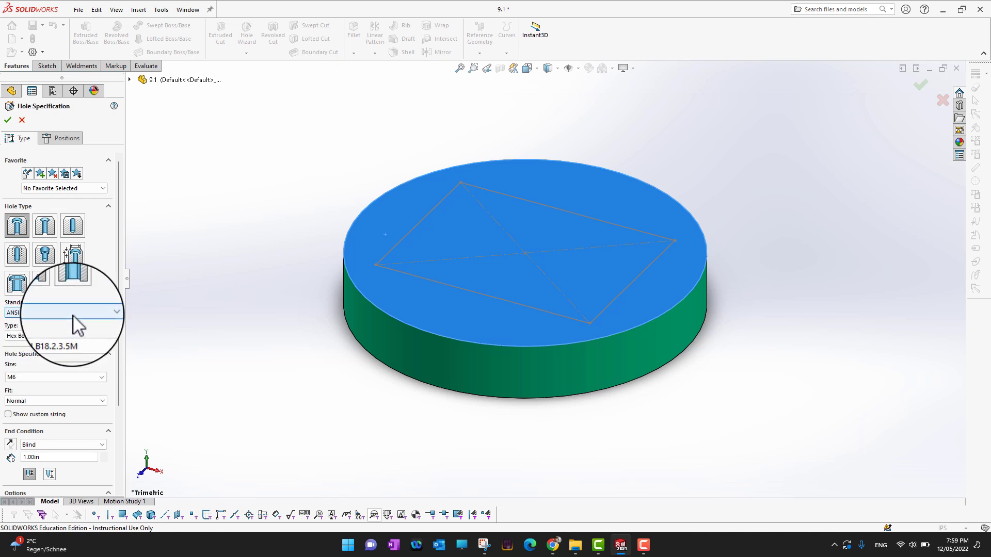
Specify a Socket Head Cap Screw counterbore hole, size M5, with Normal fit.
{"action": "left_click", "coordinate": [102, 336]}
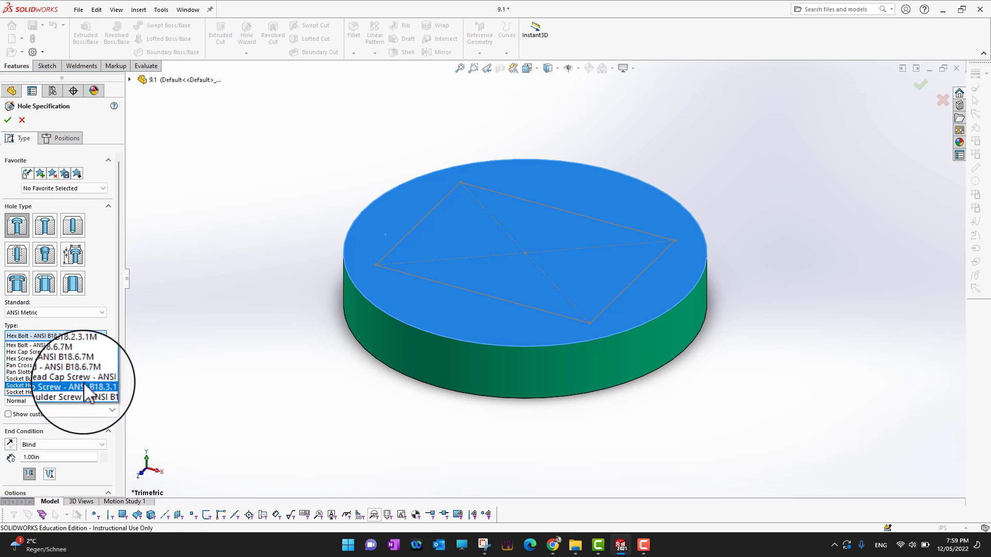
{"action": "left_click", "coordinate": [50, 390]}
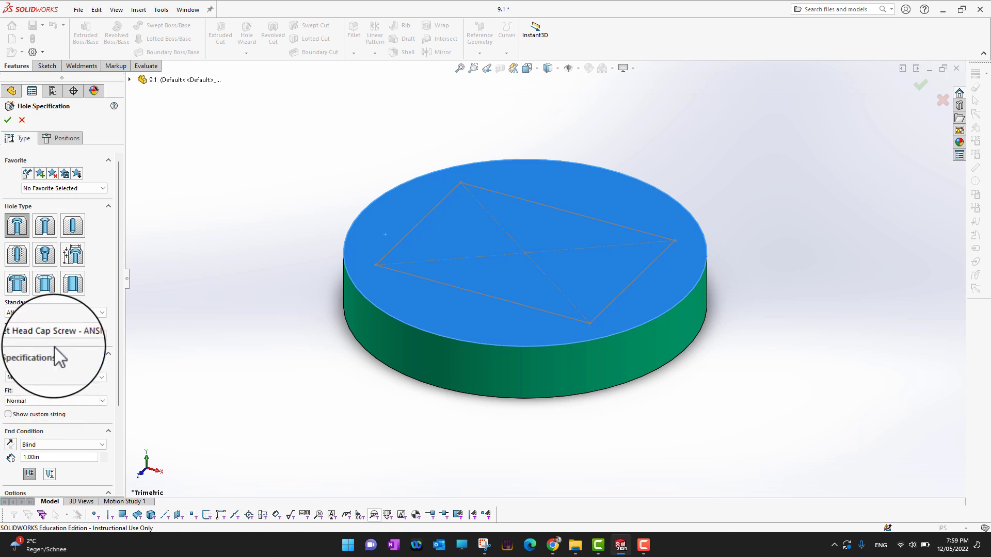
{"action": "scroll", "coordinate": [58, 356], "scroll_direction": "down", "scroll_amount": 3}
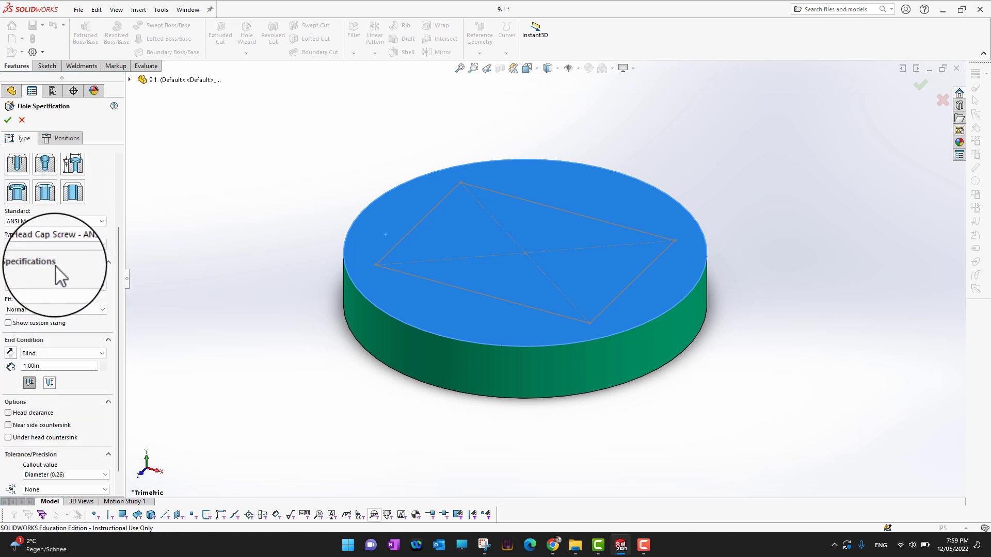
{"action": "left_click", "coordinate": [101, 286]}
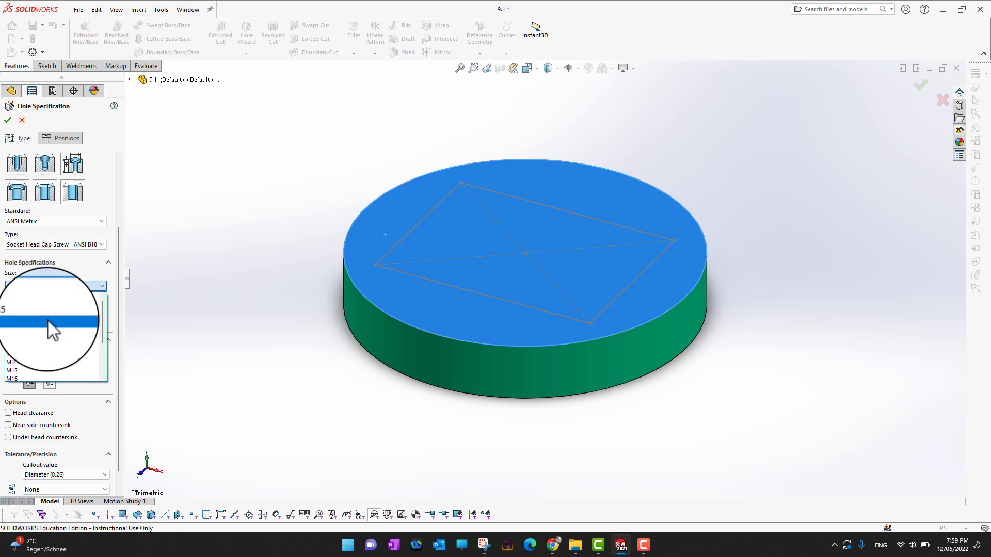
{"action": "left_click", "coordinate": [26, 338]}
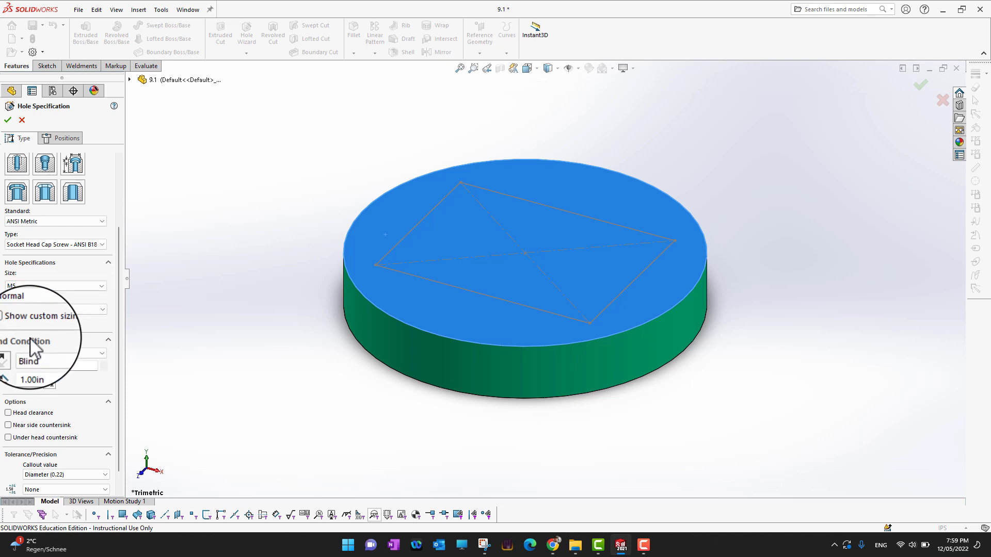
{"action": "left_click", "coordinate": [61, 309]}
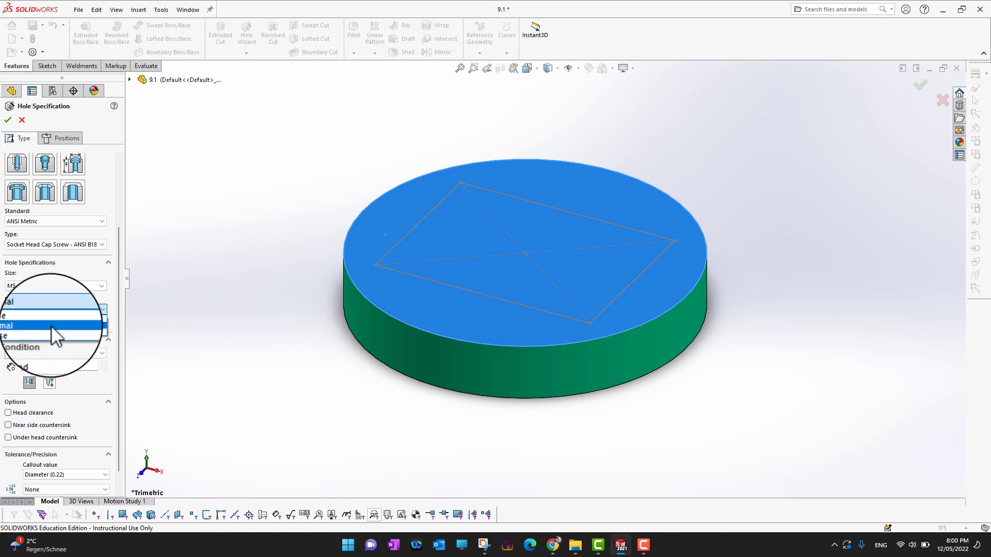
{"action": "left_click", "coordinate": [51, 326]}
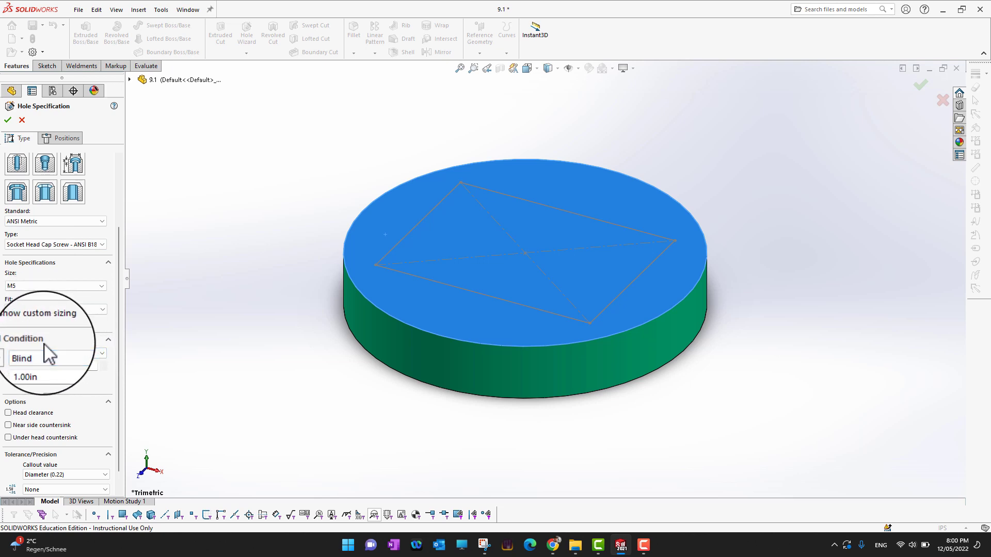
Change the hole's end condition from Blind 1.00in to Through All.
{"action": "left_click", "coordinate": [84, 354]}
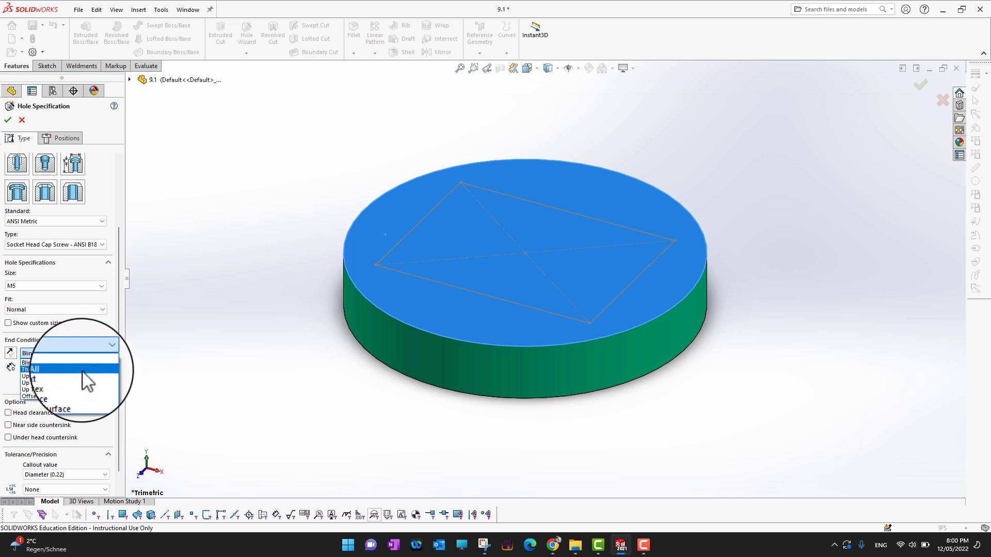
{"action": "left_click", "coordinate": [82, 370]}
{"action": "scroll", "coordinate": [46, 299], "scroll_direction": "up", "scroll_amount": 3}
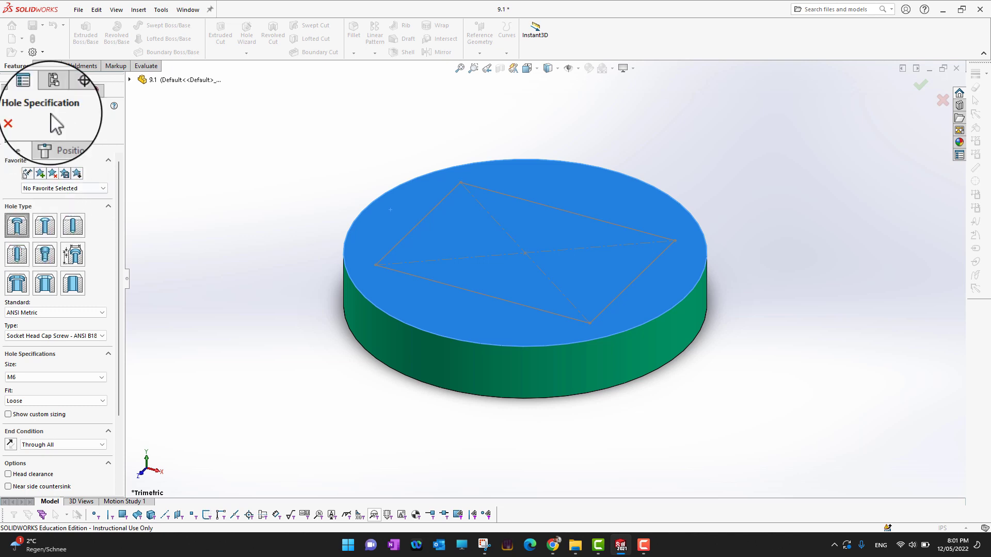
On the Positions tab, drop four hole points near the construction rectangle's corners.
{"action": "left_click", "coordinate": [67, 137]}
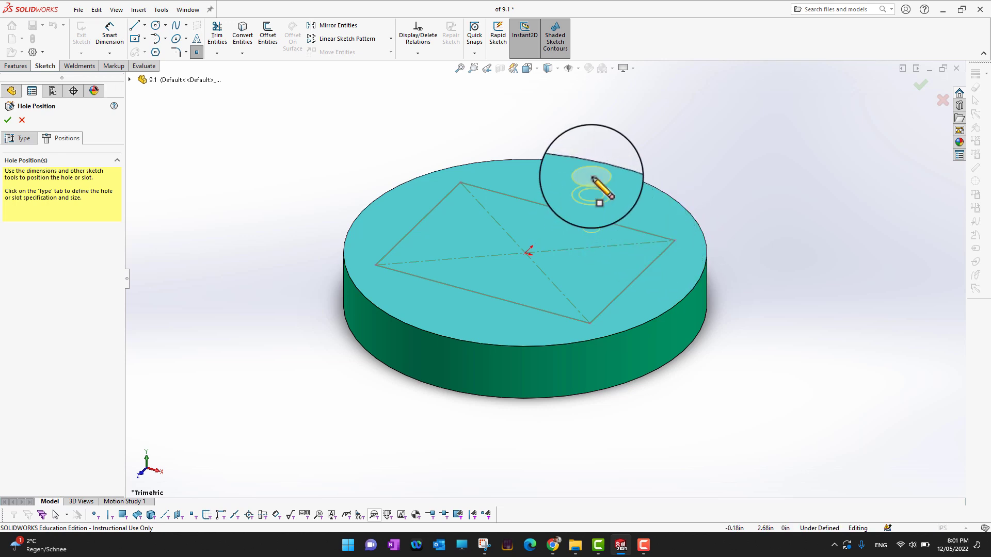
{"action": "left_click", "coordinate": [564, 175]}
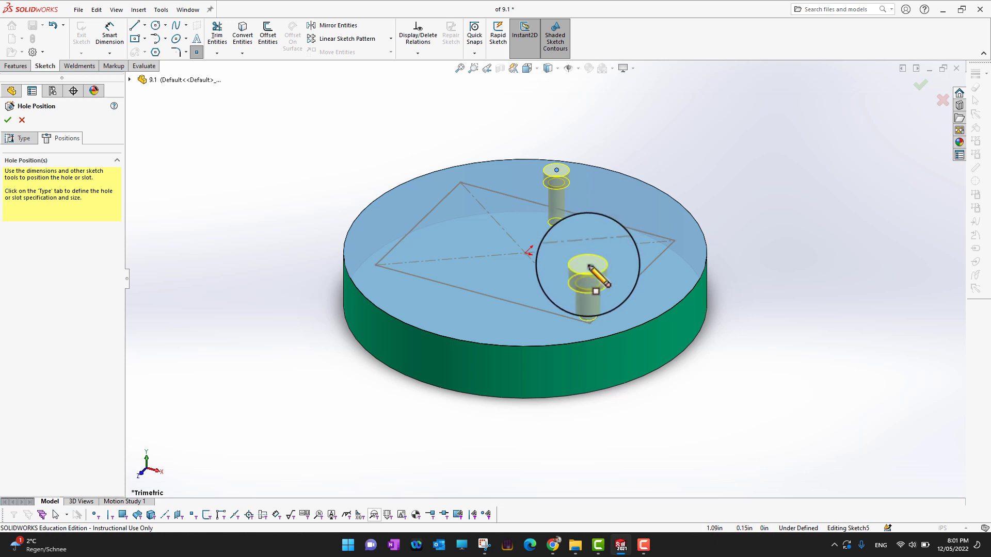
{"action": "left_click", "coordinate": [614, 251]}
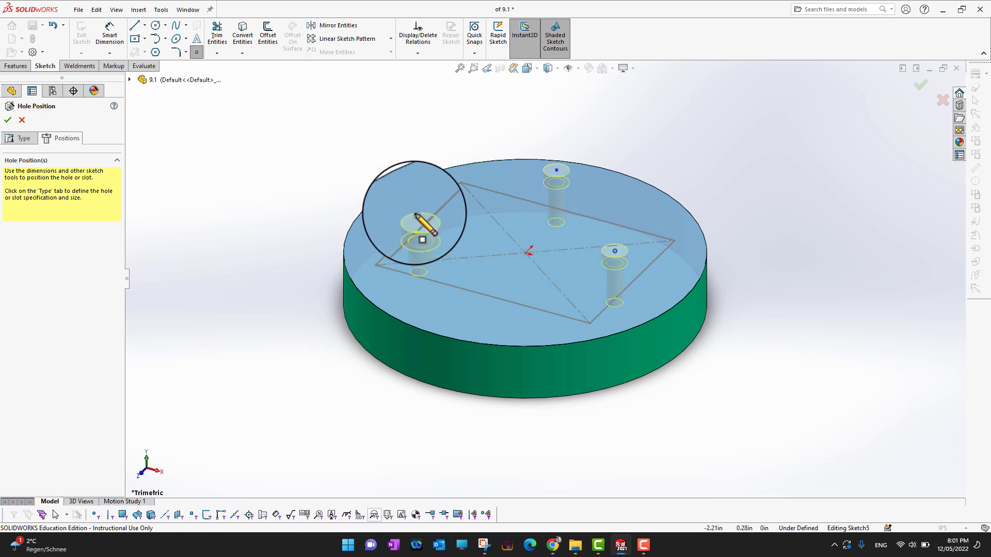
{"action": "left_click", "coordinate": [413, 182]}
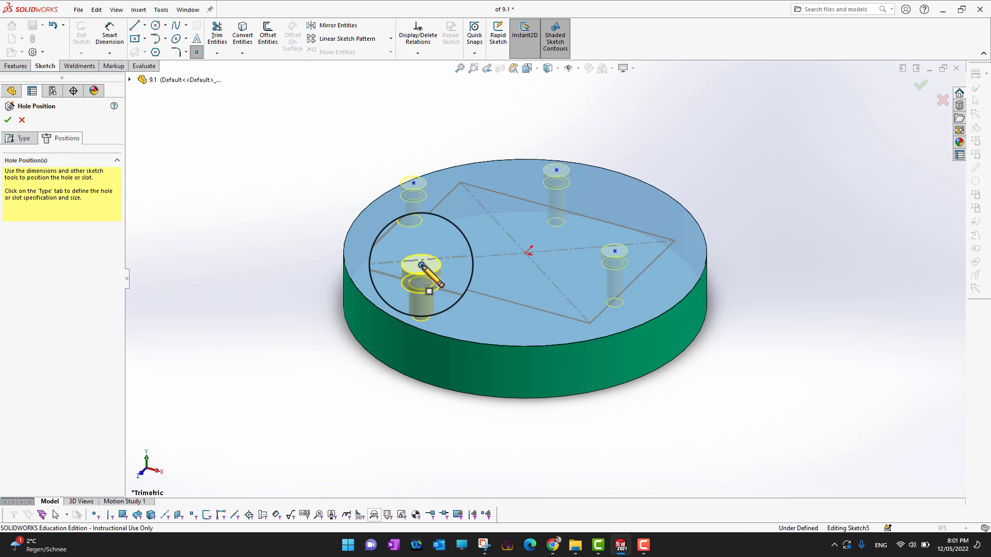
{"action": "left_click", "coordinate": [421, 265]}
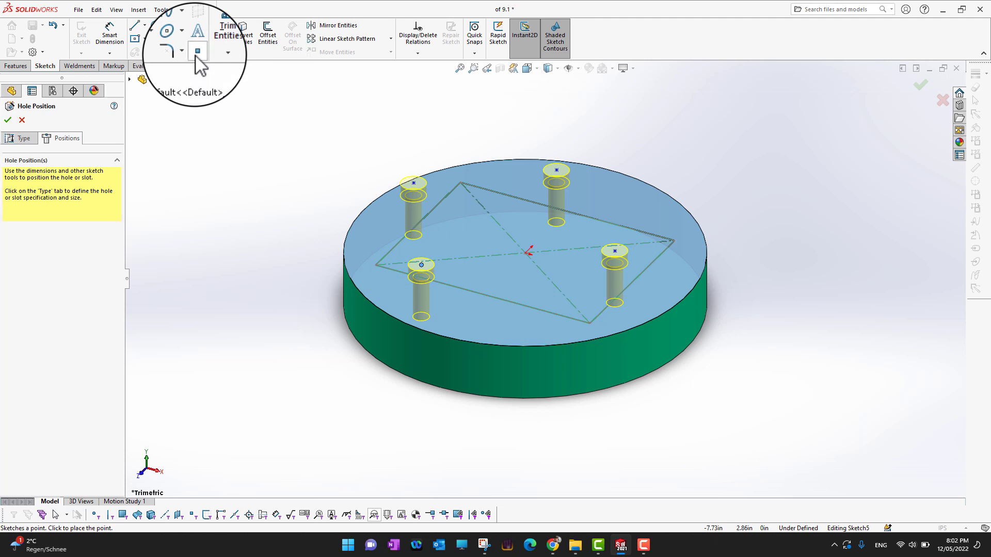
{"action": "left_click", "coordinate": [197, 52]}
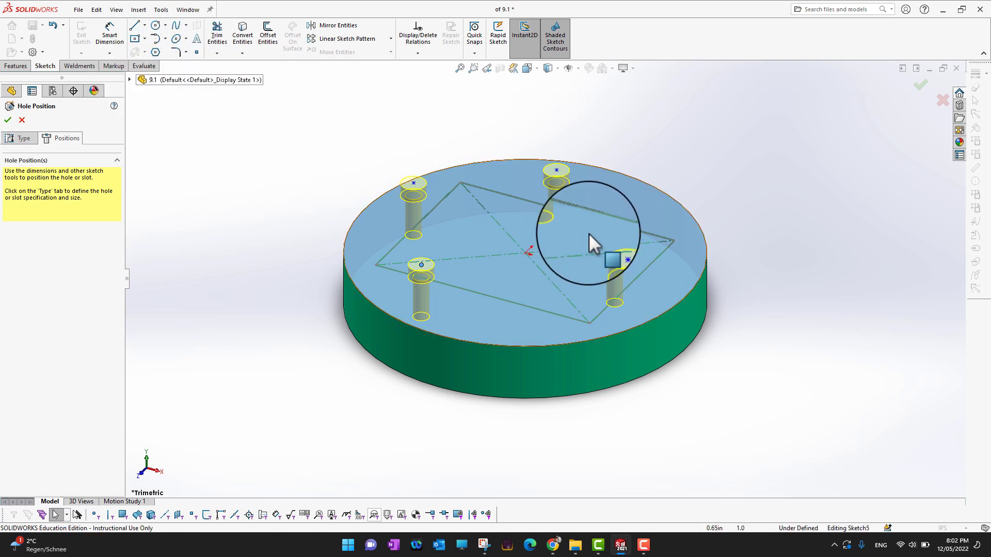
{"action": "left_click", "coordinate": [196, 52]}
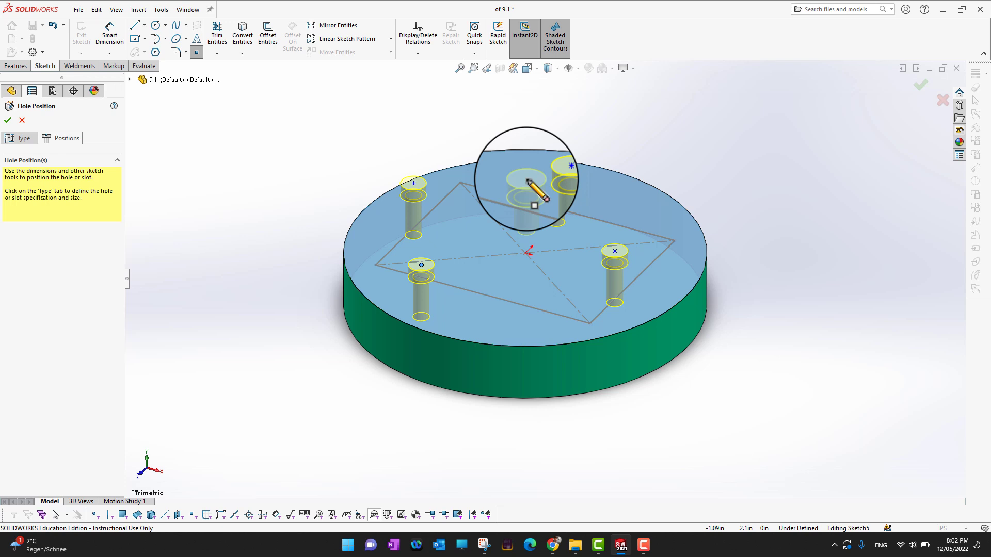
{"action": "key", "text": "Escape"}
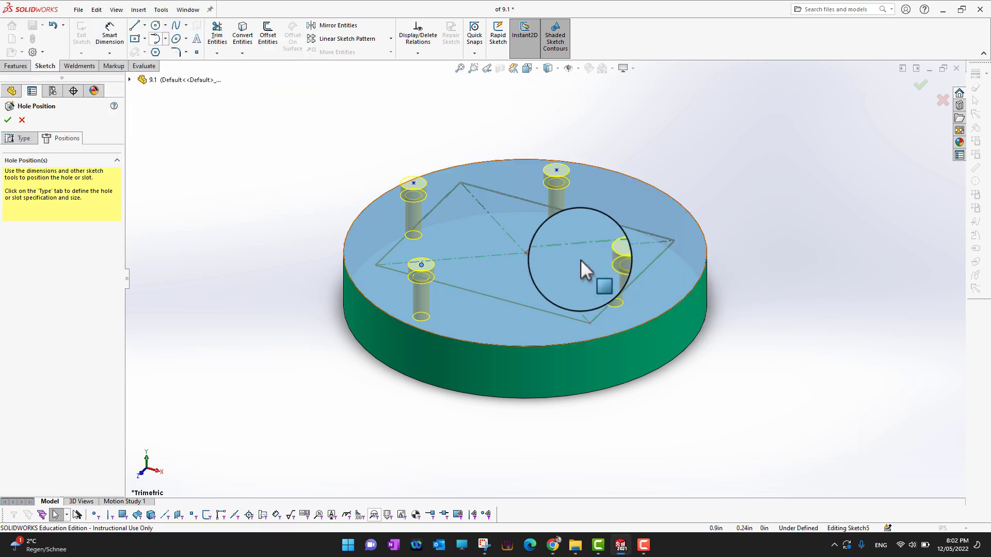
Draw a vertical construction centerline across the disk's top face.
{"action": "left_click", "coordinate": [145, 29]}
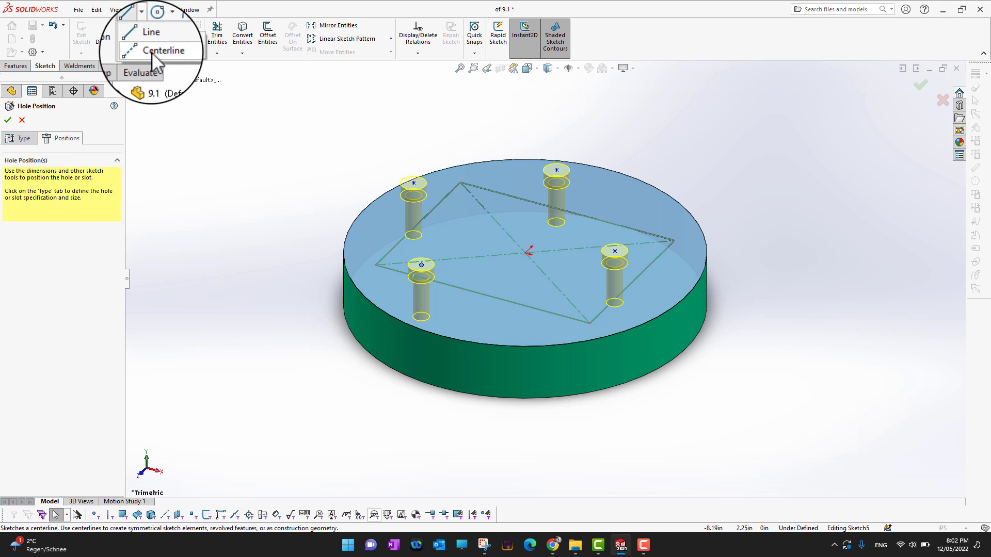
{"action": "left_click", "coordinate": [153, 53]}
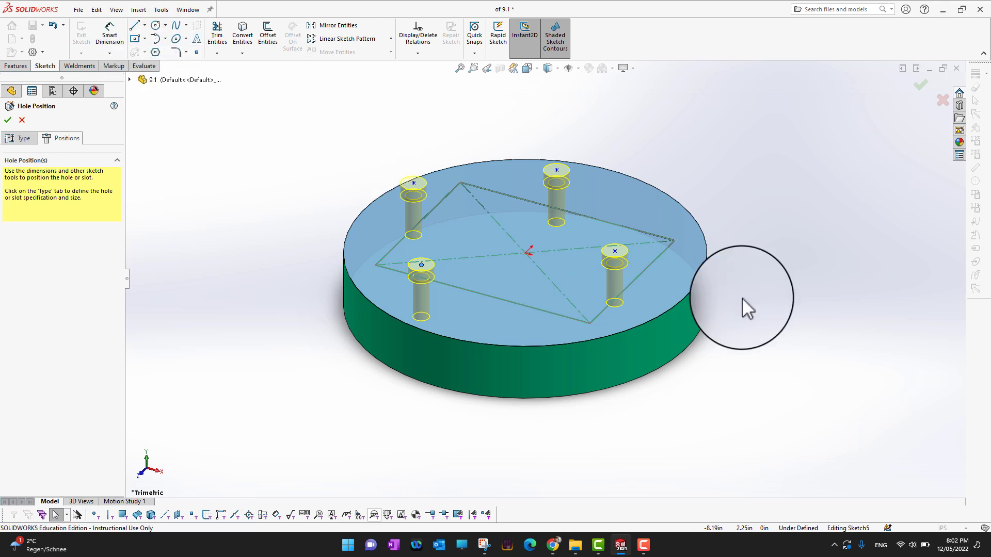
{"action": "left_click", "coordinate": [506, 178]}
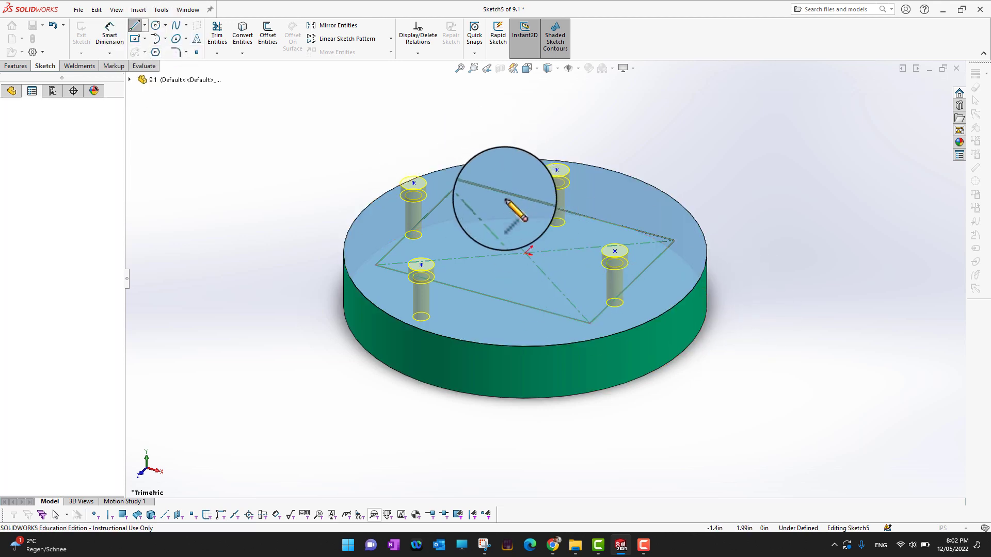
{"action": "left_click", "coordinate": [494, 276]}
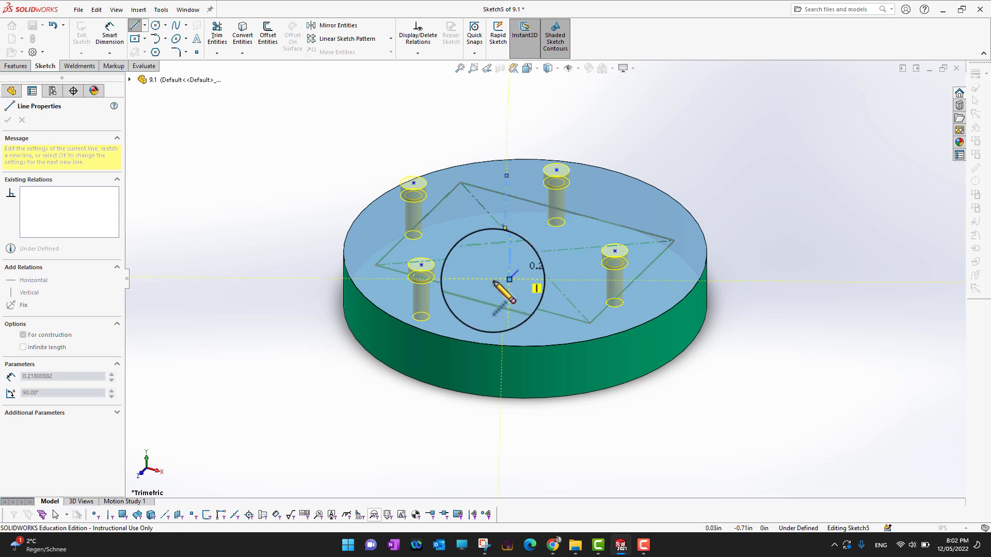
{"action": "key", "text": "Escape"}
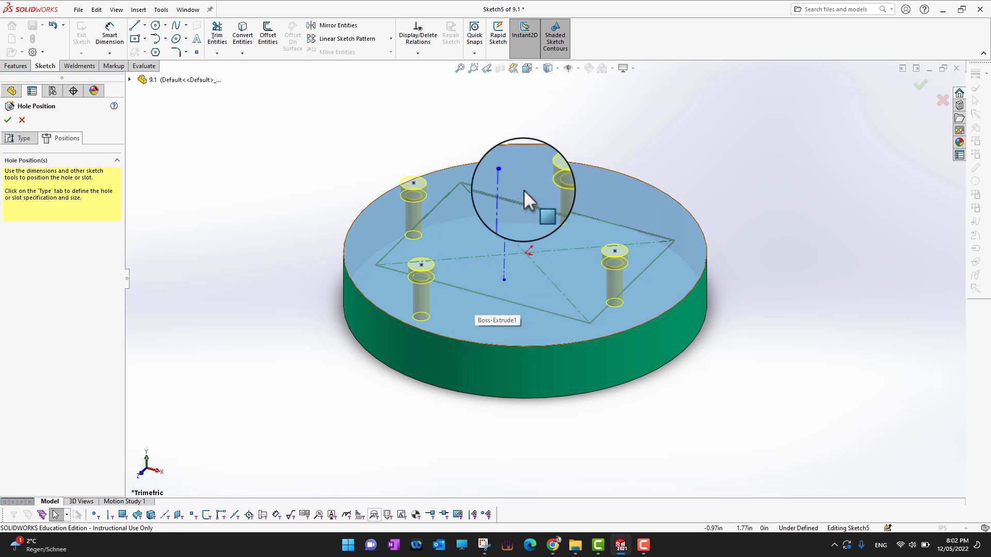
Return to point placement and delete the vertical construction line.
{"action": "left_click", "coordinate": [197, 52]}
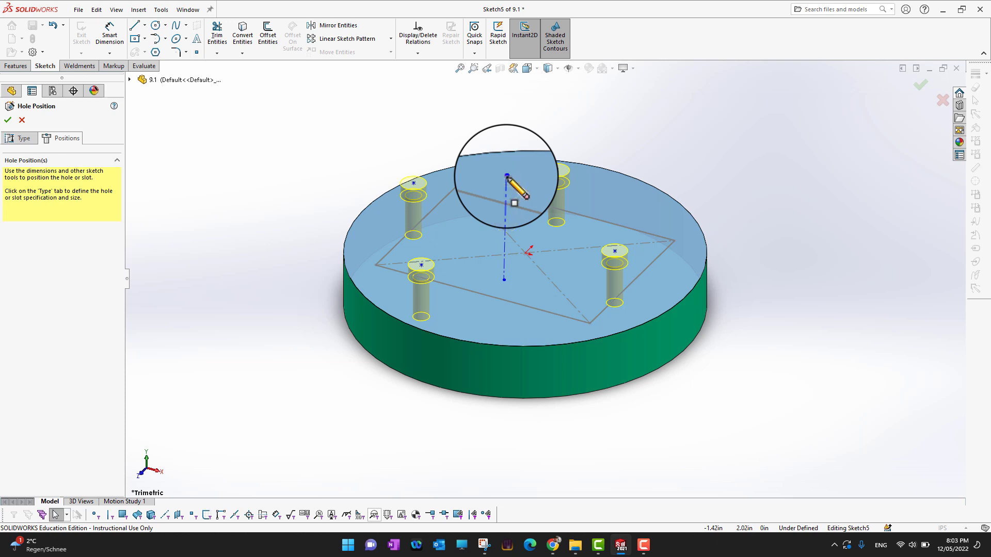
{"action": "left_click", "coordinate": [506, 176]}
{"action": "right_click", "coordinate": [507, 192]}
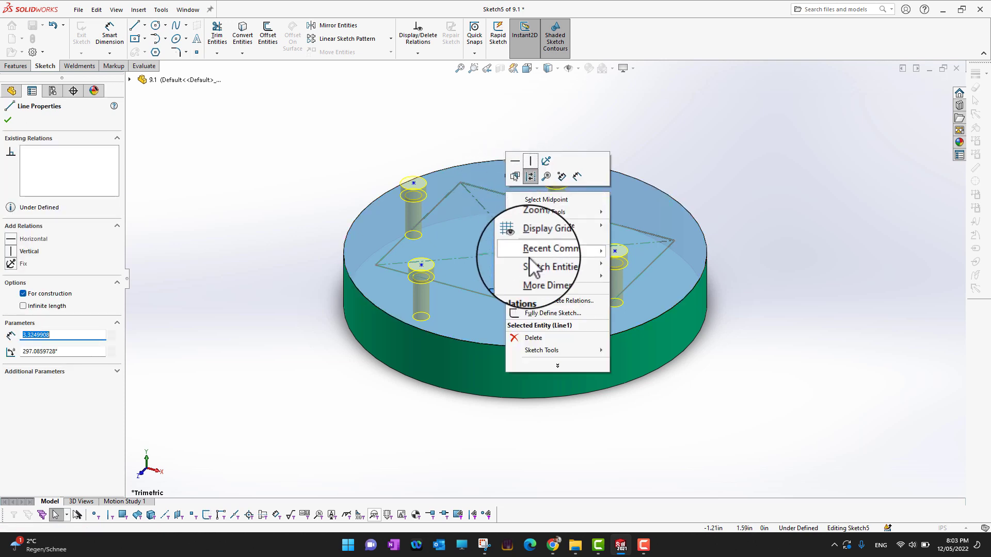
{"action": "left_click", "coordinate": [526, 337]}
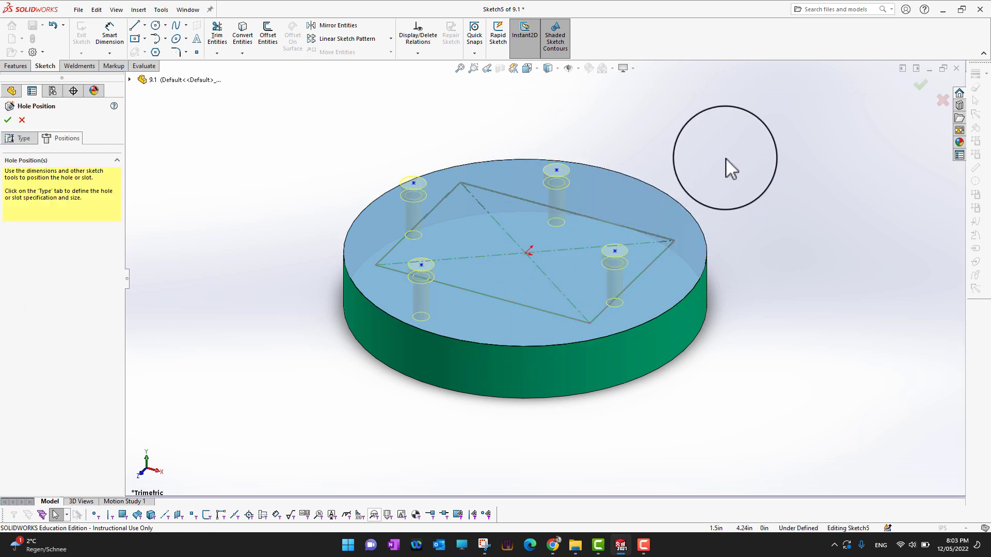
Tilt the top face into view and snap the right hole centre onto the right corner.
{"action": "middle_click_drag", "start_coordinate": [725, 159], "coordinate": [729, 210]}
{"action": "scroll", "coordinate": [599, 236], "scroll_direction": "down", "scroll_amount": 3}
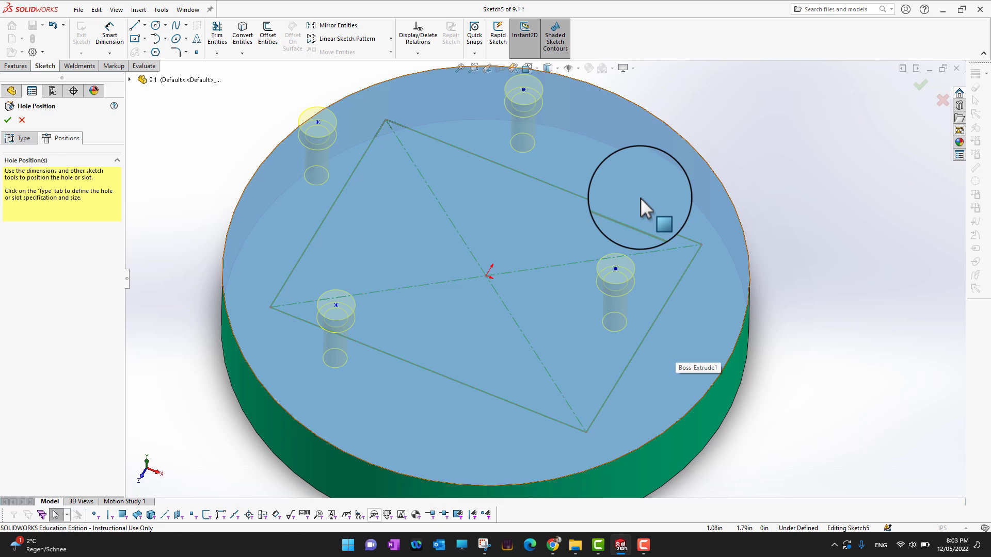
{"action": "scroll", "coordinate": [640, 197], "scroll_direction": "down", "scroll_amount": 3}
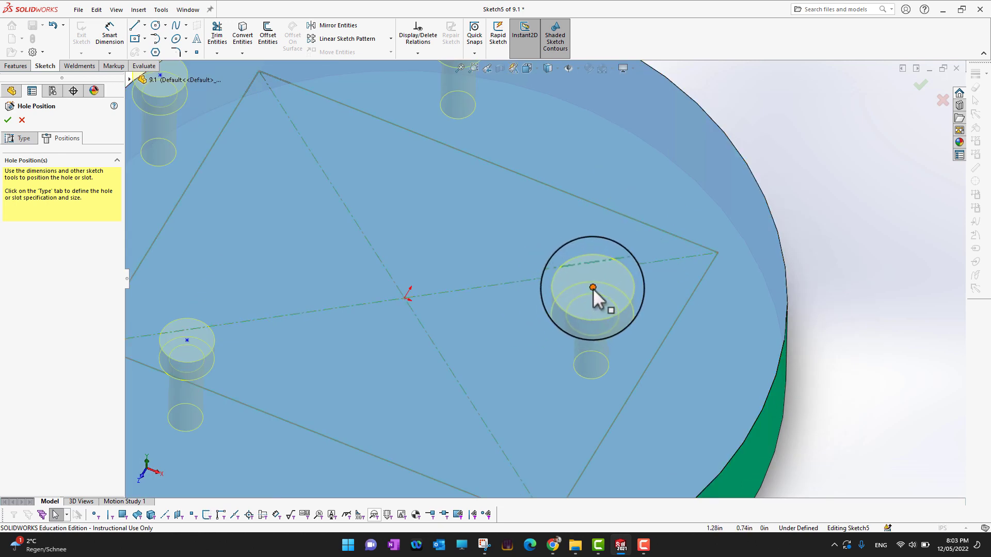
{"action": "left_click_drag", "start_coordinate": [593, 290], "coordinate": [729, 262]}
{"action": "scroll", "coordinate": [729, 262], "scroll_direction": "up", "scroll_amount": 1}
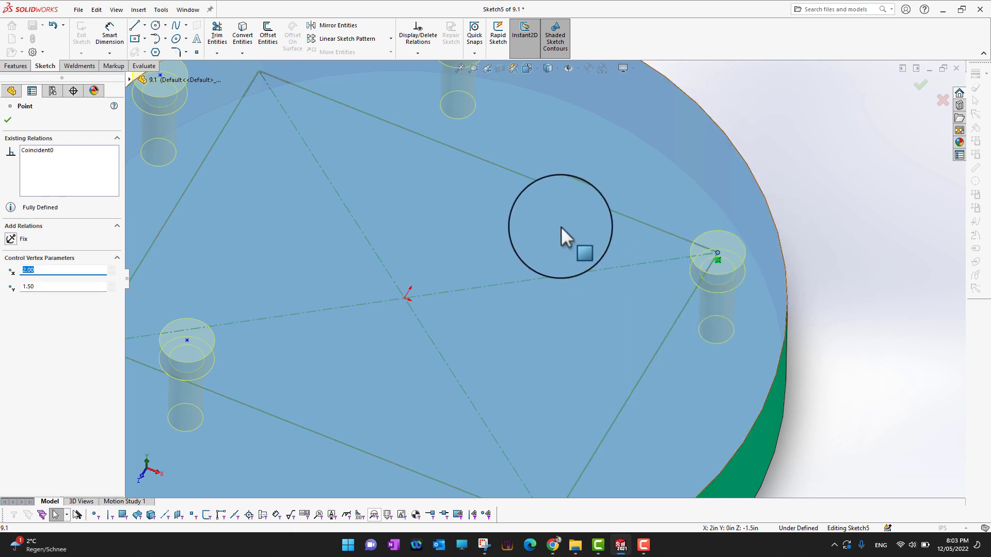
{"action": "scroll", "coordinate": [561, 227], "scroll_direction": "up", "scroll_amount": 3}
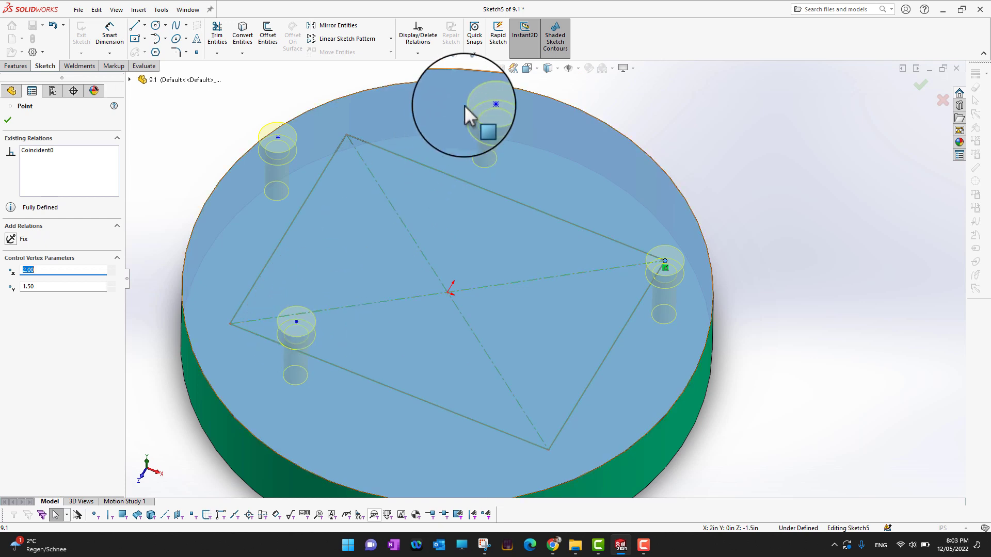
Snap the bottom, left and top hole centres onto their rectangle corners.
{"action": "mouse_move", "coordinate": [485, 104]}
{"action": "left_mouse_down"}
{"action": "mouse_move", "coordinate": [544, 361]}
{"action": "mouse_move", "coordinate": [548, 448]}
{"action": "left_mouse_up"}
{"action": "scroll", "coordinate": [271, 317], "scroll_direction": "down", "scroll_amount": 5}
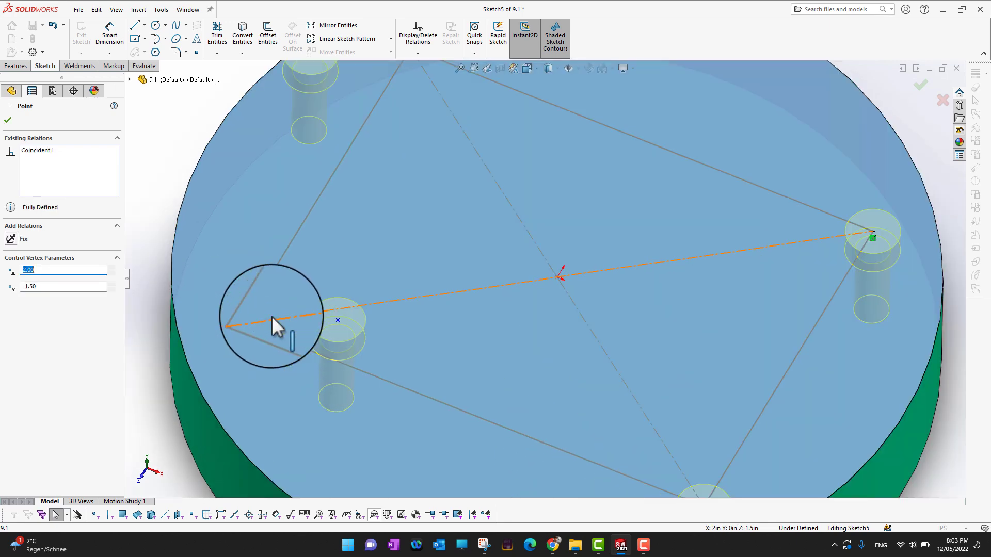
{"action": "left_click_drag", "start_coordinate": [361, 320], "coordinate": [249, 324]}
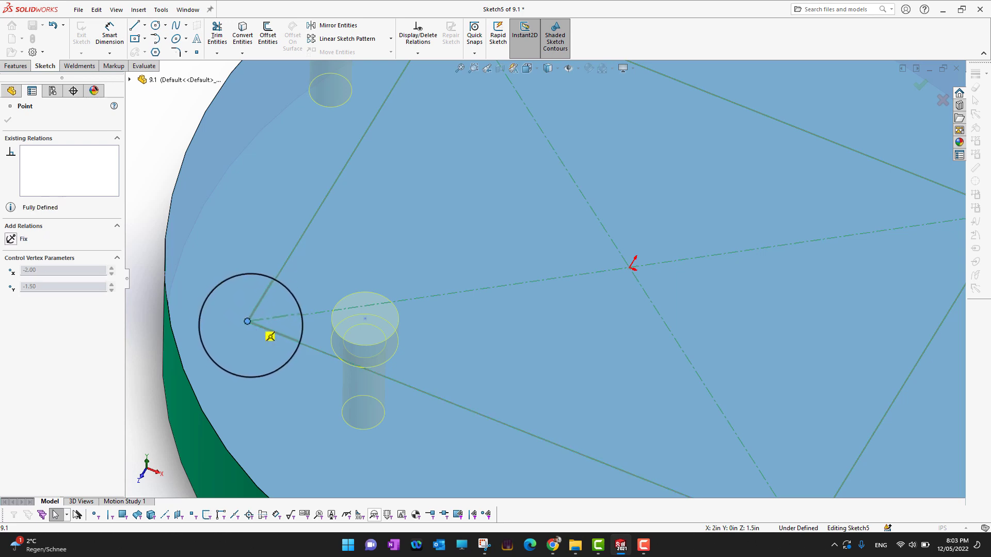
{"action": "scroll", "coordinate": [445, 281], "scroll_direction": "up", "scroll_amount": 4}
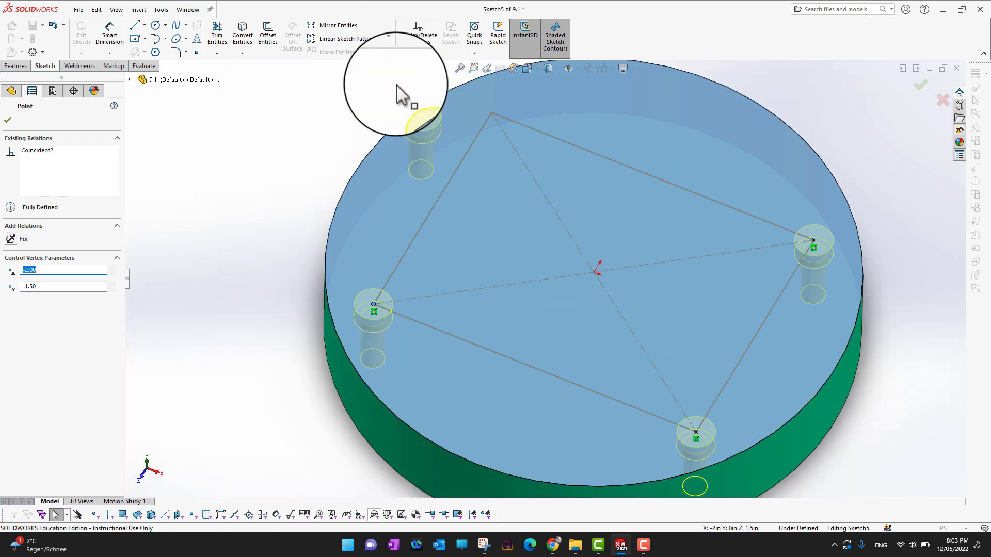
{"action": "scroll", "coordinate": [435, 119], "scroll_direction": "down", "scroll_amount": 5}
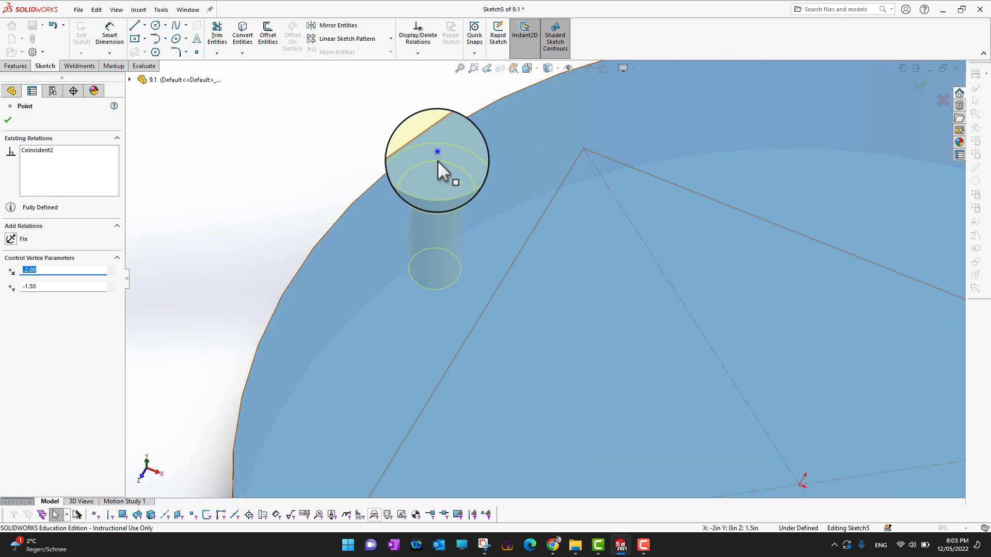
{"action": "mouse_move", "coordinate": [437, 154]}
{"action": "left_mouse_down"}
{"action": "mouse_move", "coordinate": [571, 159]}
{"action": "mouse_move", "coordinate": [584, 151]}
{"action": "left_mouse_up"}
{"action": "scroll", "coordinate": [631, 245], "scroll_direction": "up", "scroll_amount": 8}
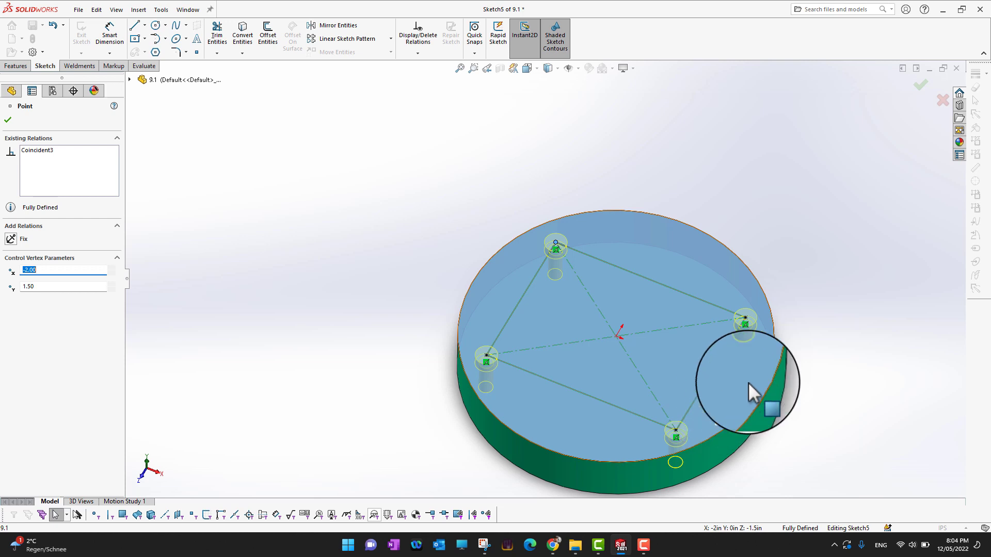
Confirm the hole feature, creating CBORE for M6 SHCS1 at the four rectangle corners.
{"action": "left_click", "coordinate": [6, 121]}
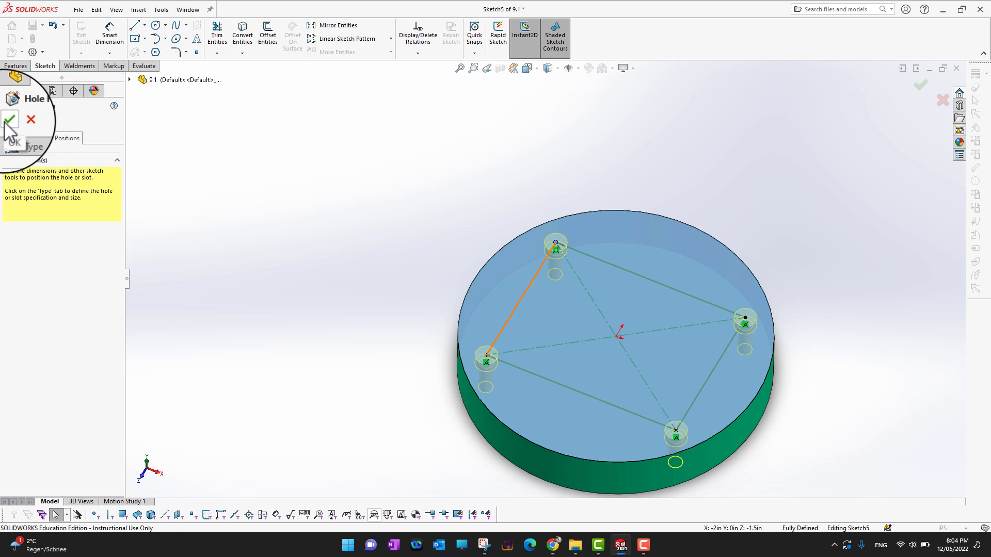
{"action": "left_click", "coordinate": [7, 123]}
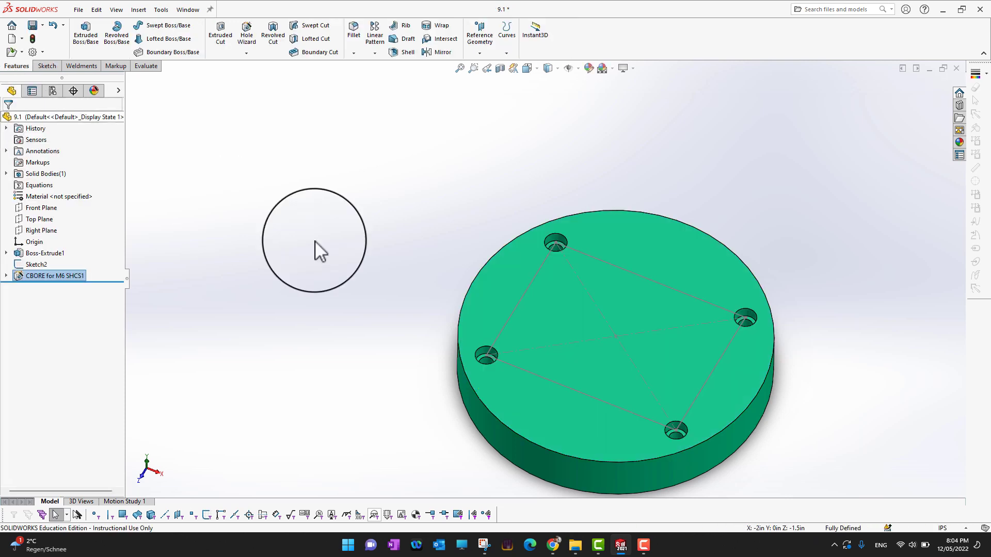
{"action": "middle_click_drag", "start_coordinate": [825, 398], "coordinate": [743, 403]}
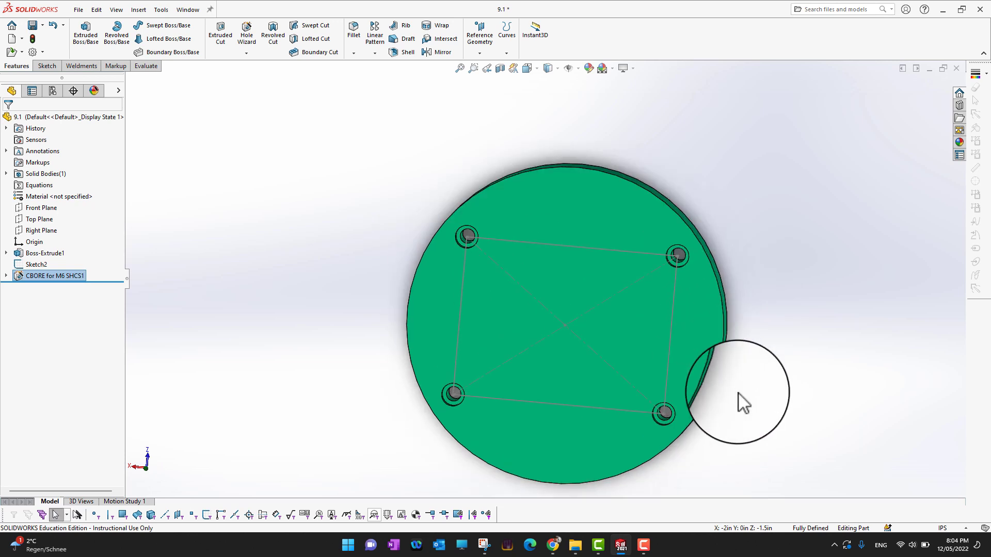
{"action": "scroll", "coordinate": [569, 331], "scroll_direction": "down", "scroll_amount": 4}
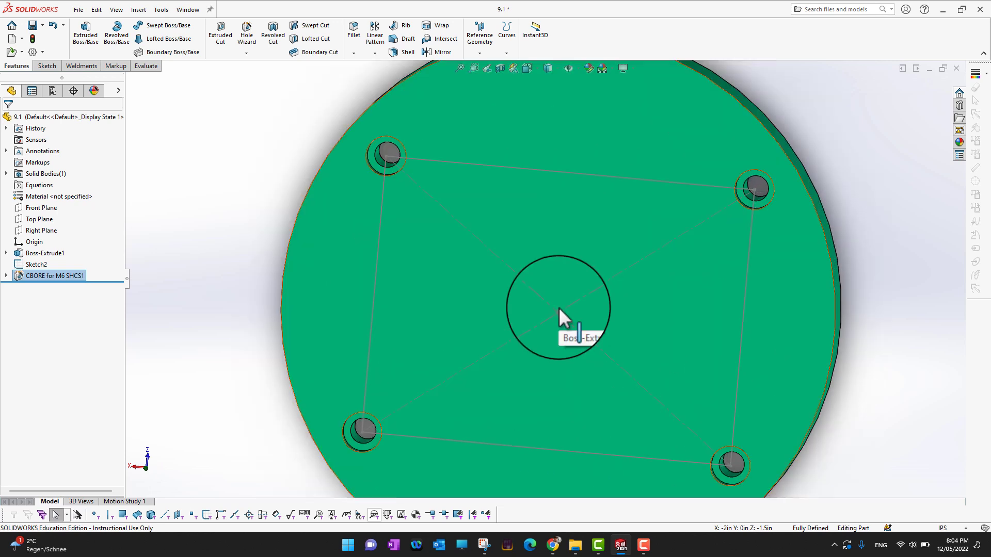
{"action": "scroll", "coordinate": [596, 422], "scroll_direction": "up", "scroll_amount": 3}
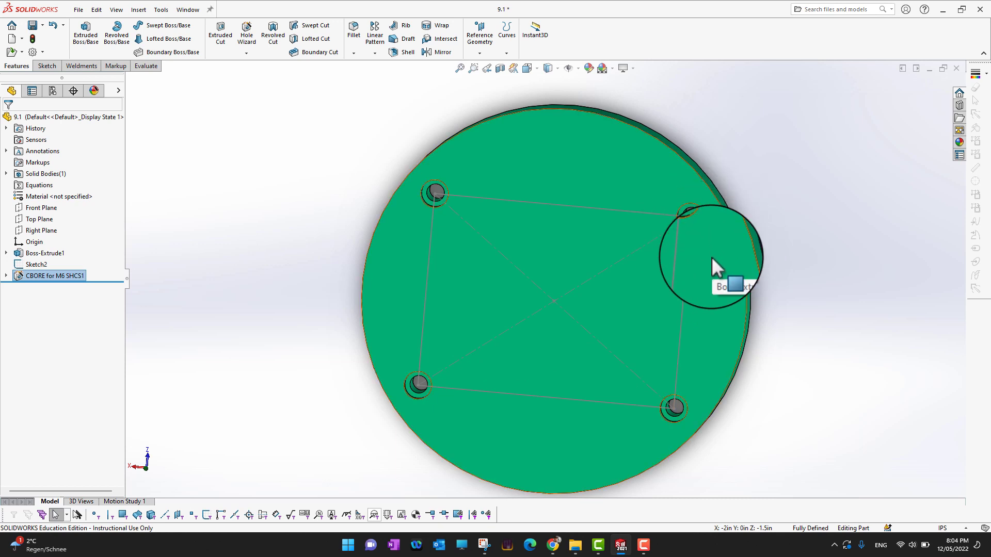
Edit the CBORE feature into a Countersink hole of size M4 and apply it.
{"action": "left_click", "coordinate": [19, 277]}
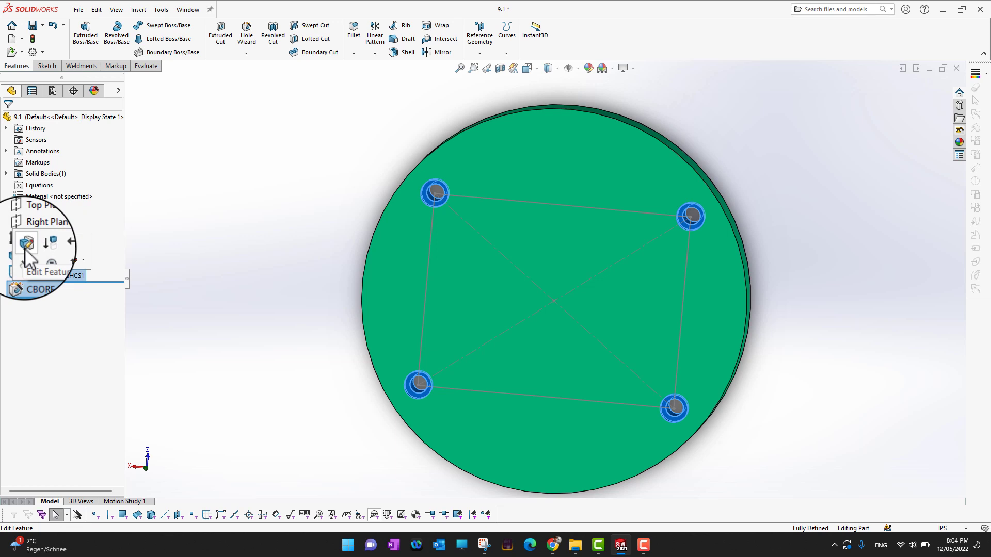
{"action": "left_click", "coordinate": [26, 247]}
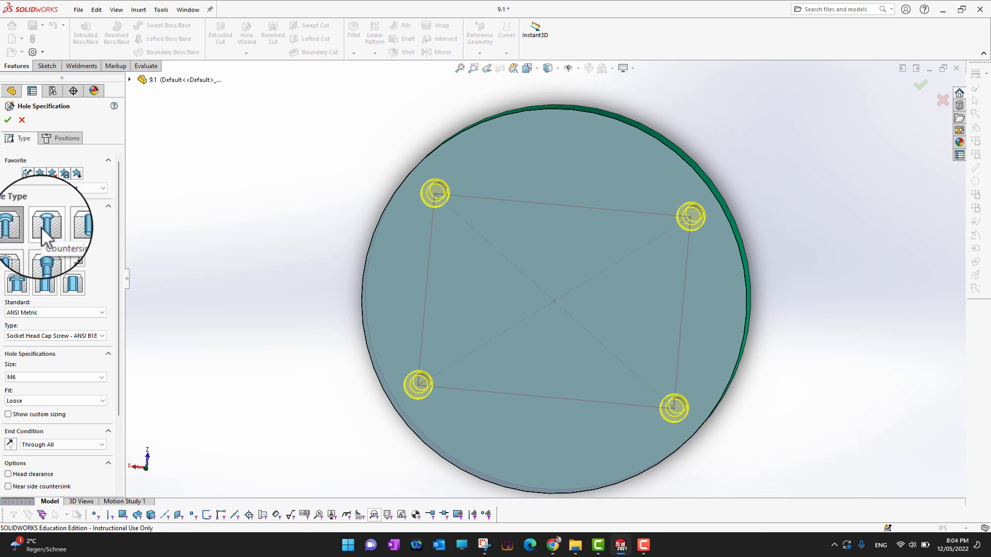
{"action": "left_click", "coordinate": [42, 229]}
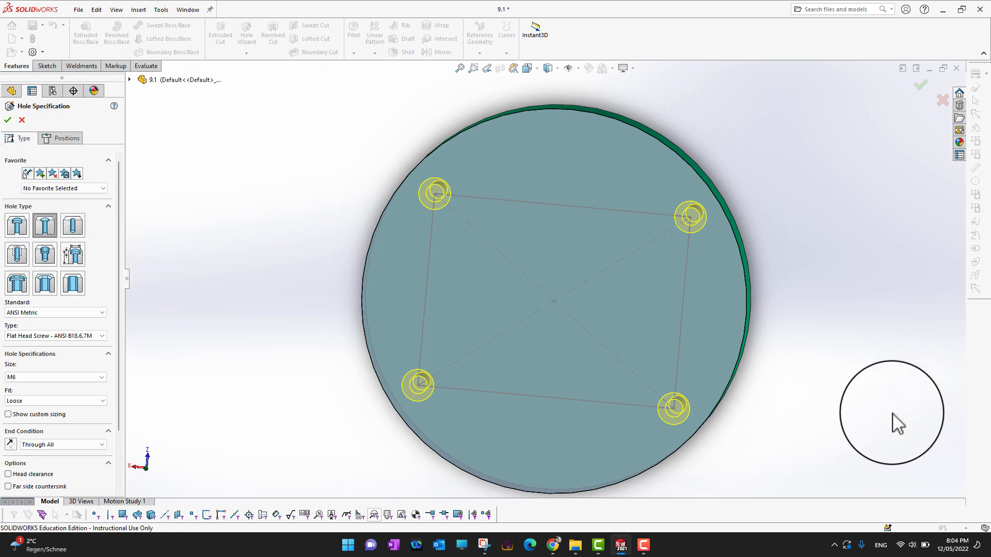
{"action": "middle_click_drag", "start_coordinate": [893, 421], "coordinate": [862, 287]}
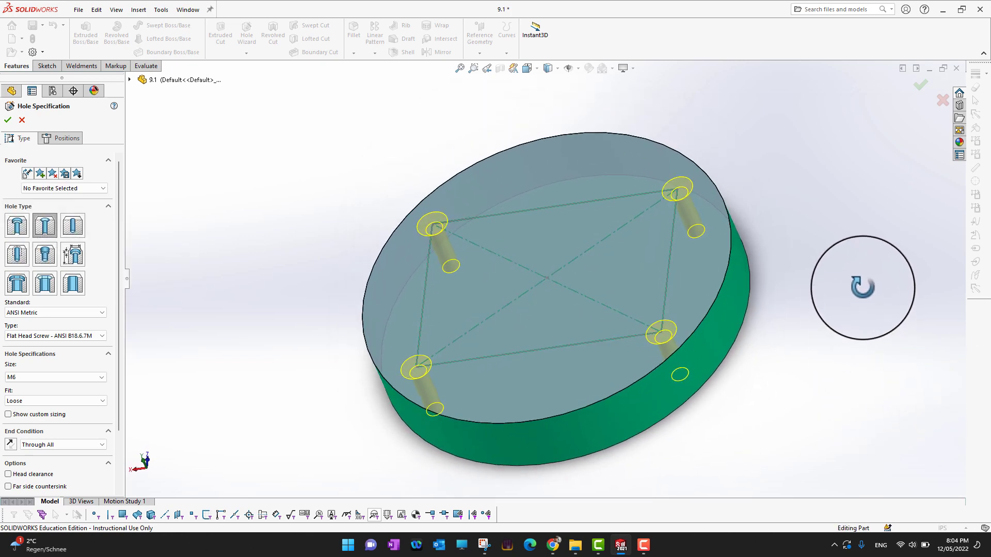
{"action": "left_click", "coordinate": [102, 381]}
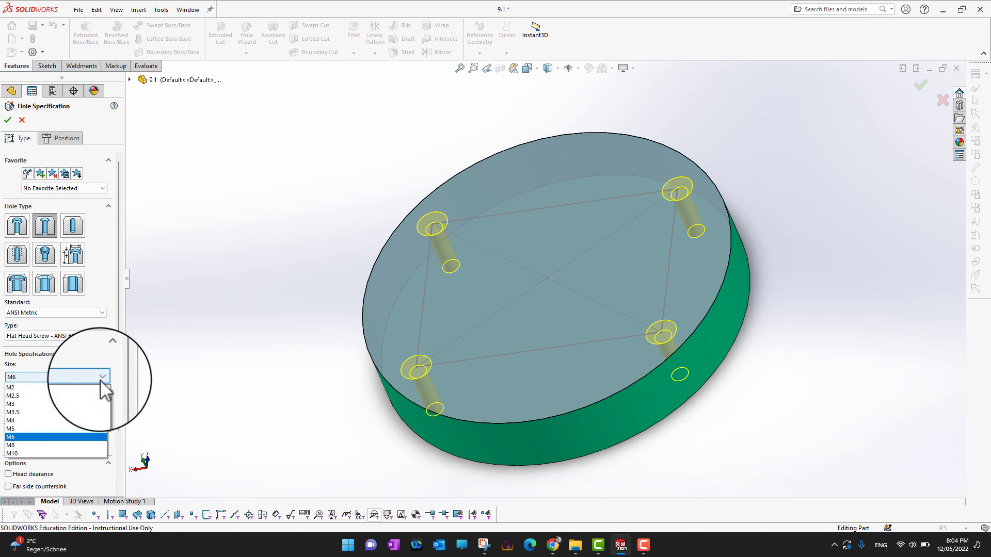
{"action": "left_click", "coordinate": [52, 420]}
{"action": "middle_click_drag", "start_coordinate": [328, 180], "coordinate": [283, 231]}
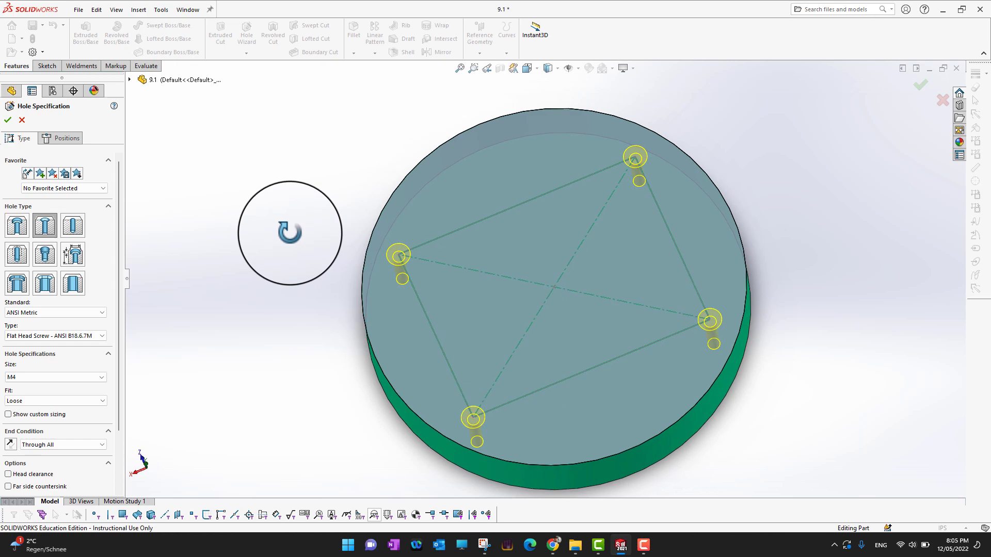
{"action": "left_click", "coordinate": [10, 120]}
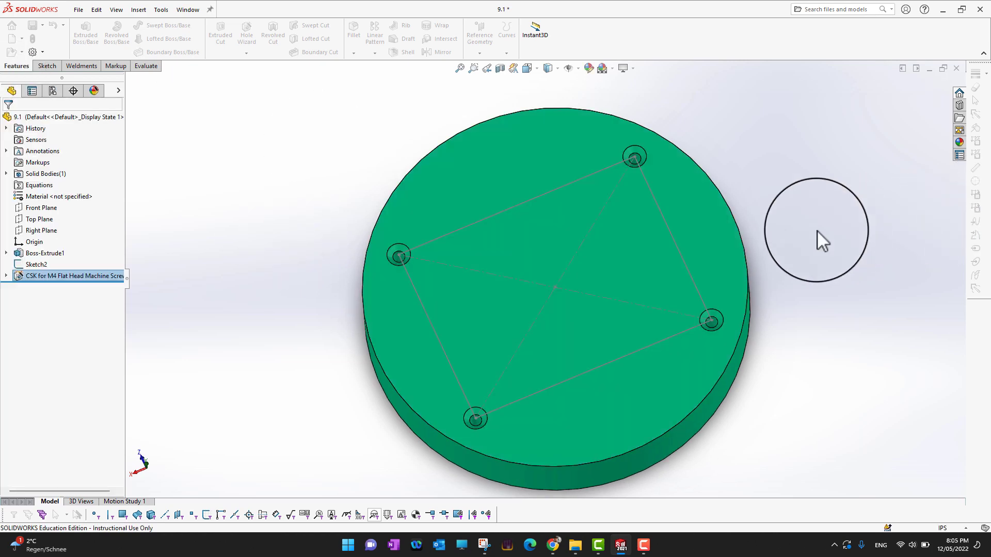
{"action": "scroll", "coordinate": [666, 252], "scroll_direction": "down", "scroll_amount": 3}
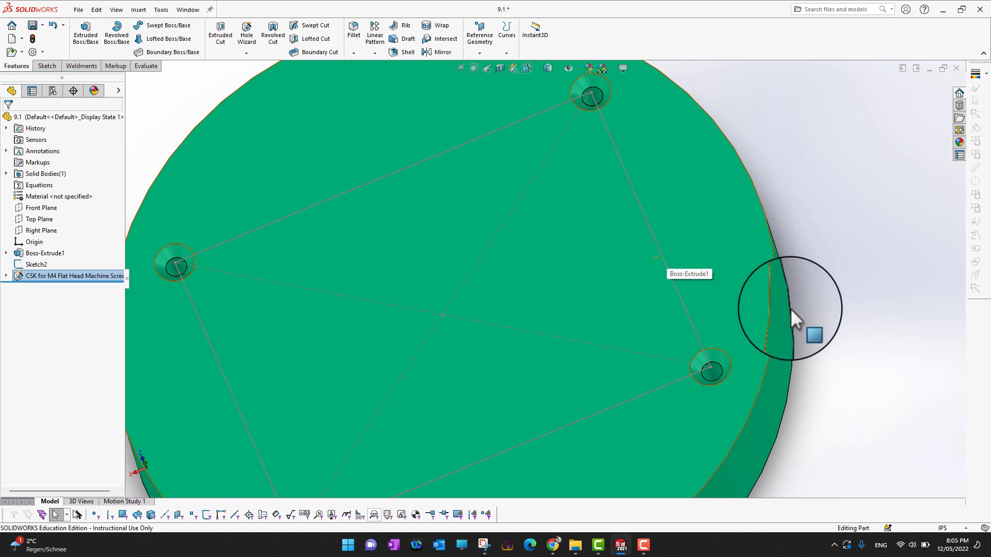
{"action": "scroll", "coordinate": [790, 308], "scroll_direction": "up", "scroll_amount": 3}
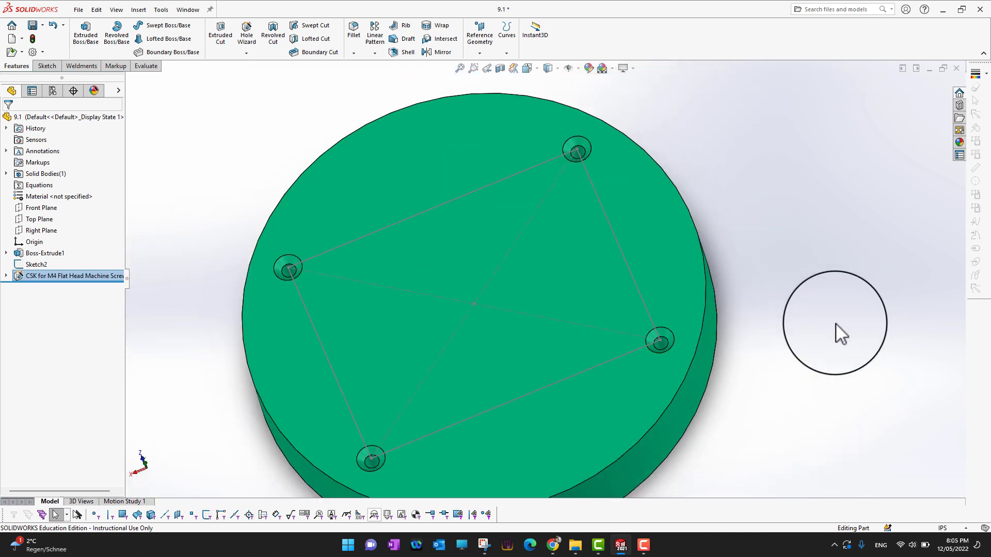